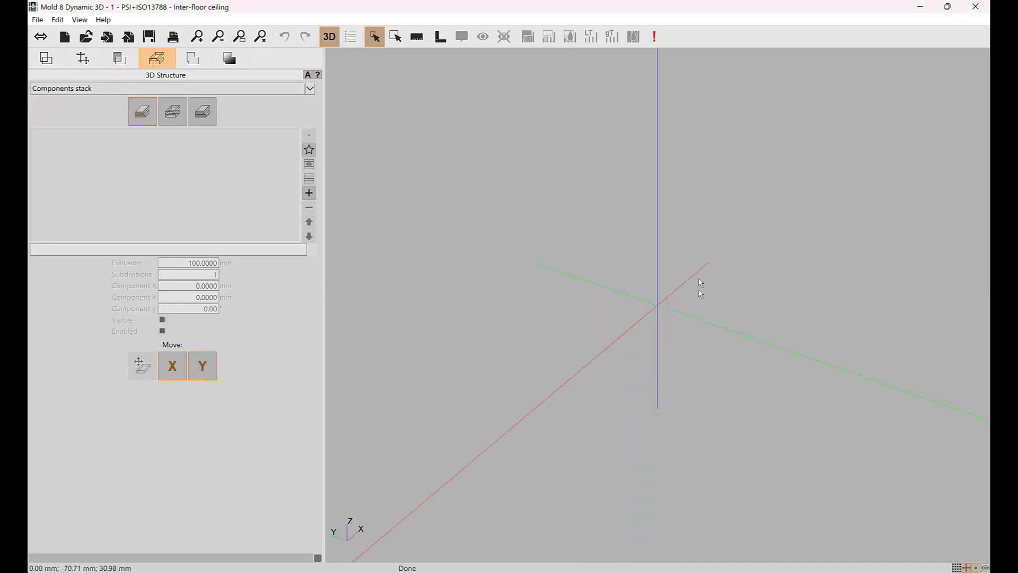
Generate a vertical corner extrusion from Component 1 with 0 mm offset and a right clockwise rotation axis
middle_drag(698, 284, 634, 282)
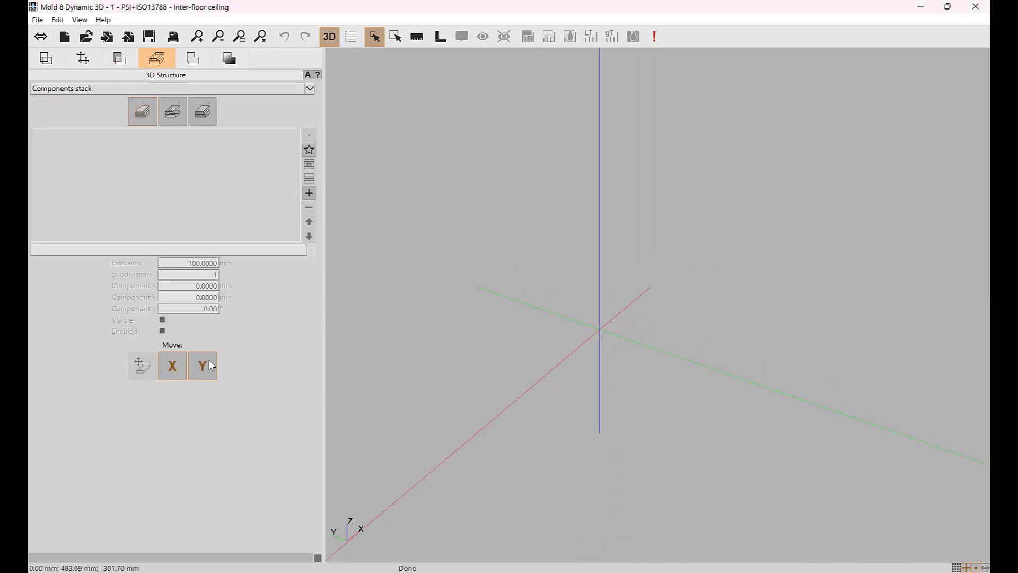
click(309, 151)
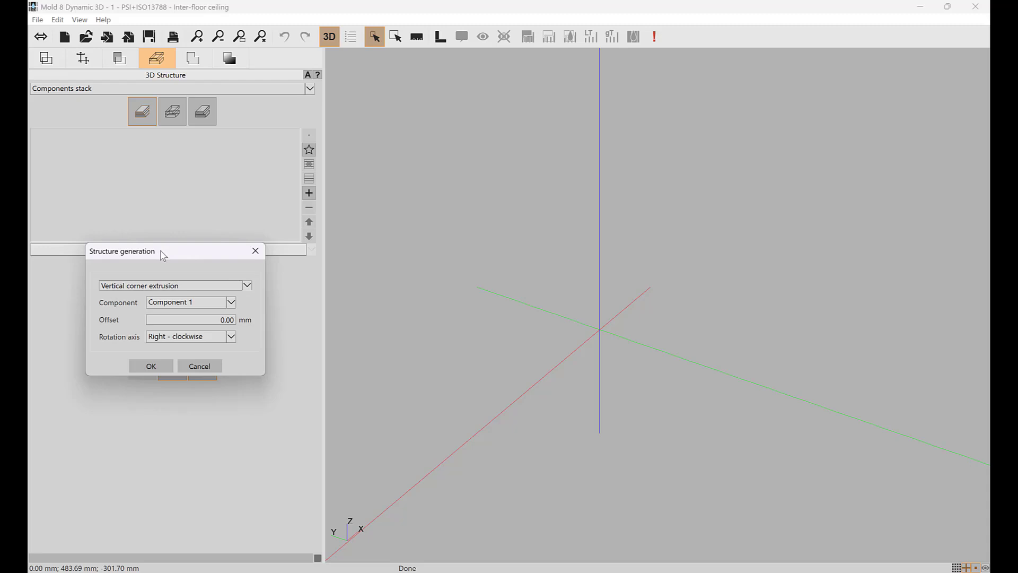
drag(163, 256, 449, 111)
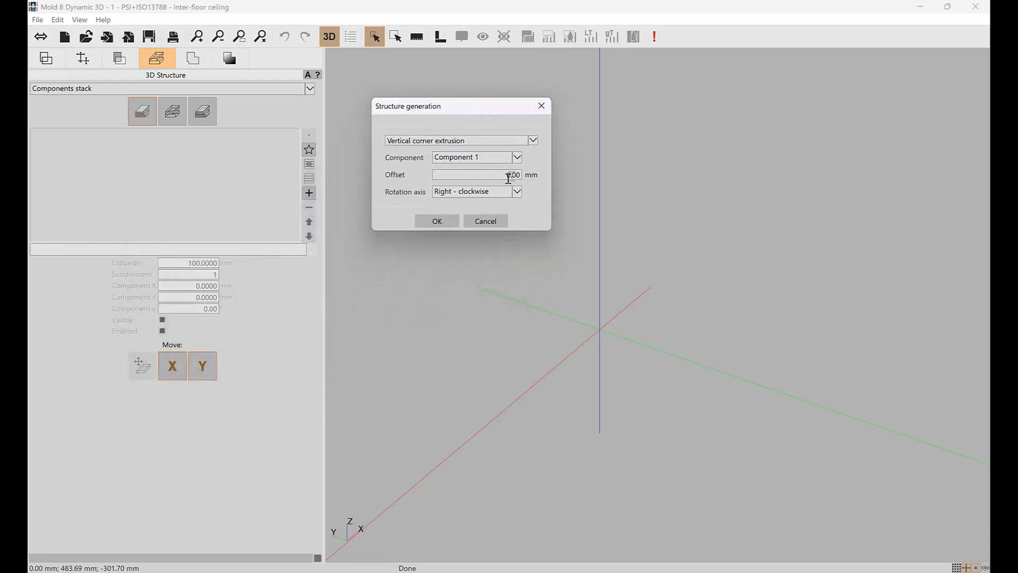
click(437, 225)
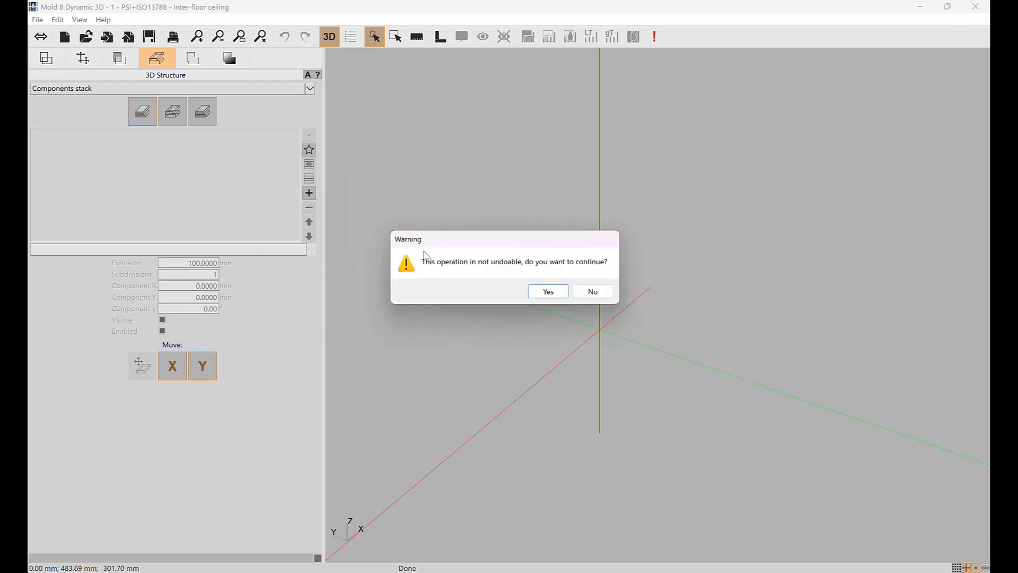
click(551, 296)
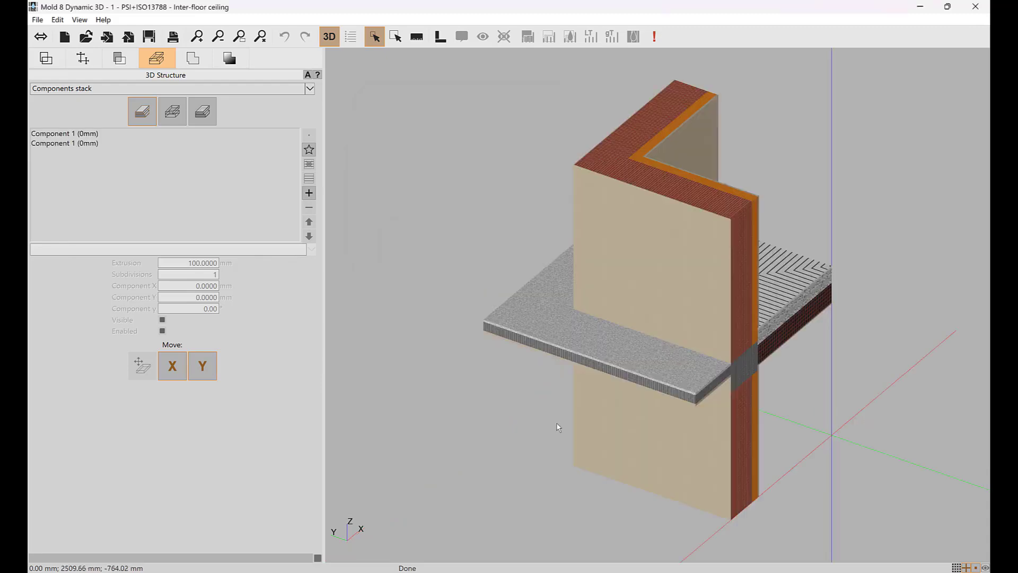
Orbit around the generated corner and select its two wings in turn to examine their component settings
drag(720, 335, 538, 340)
click(514, 426)
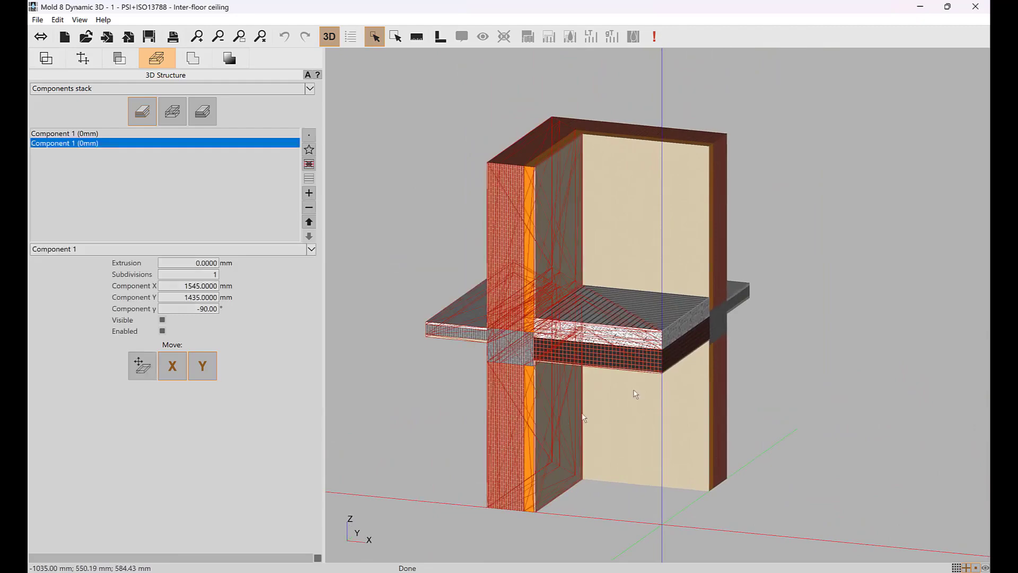
click(683, 252)
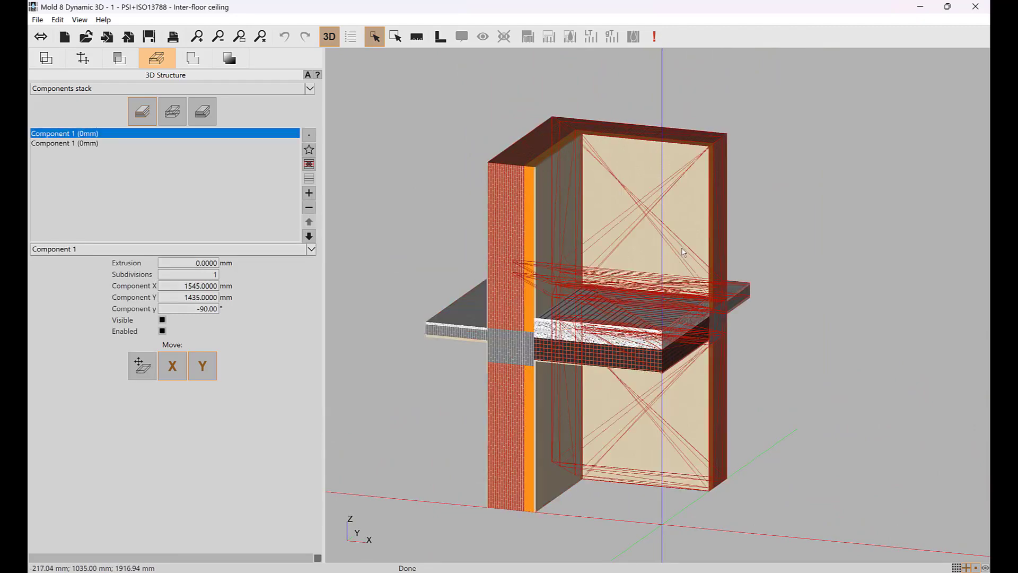
click(514, 428)
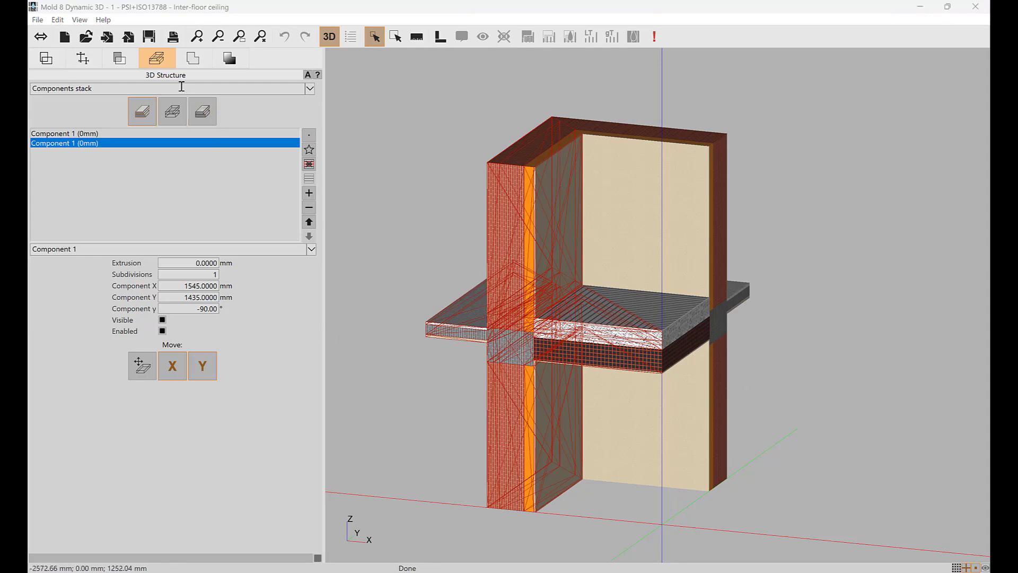
Regenerate the vertical corner extrusion from Component 1 with a 200 mm offset and a right clockwise rotation axis
click(191, 62)
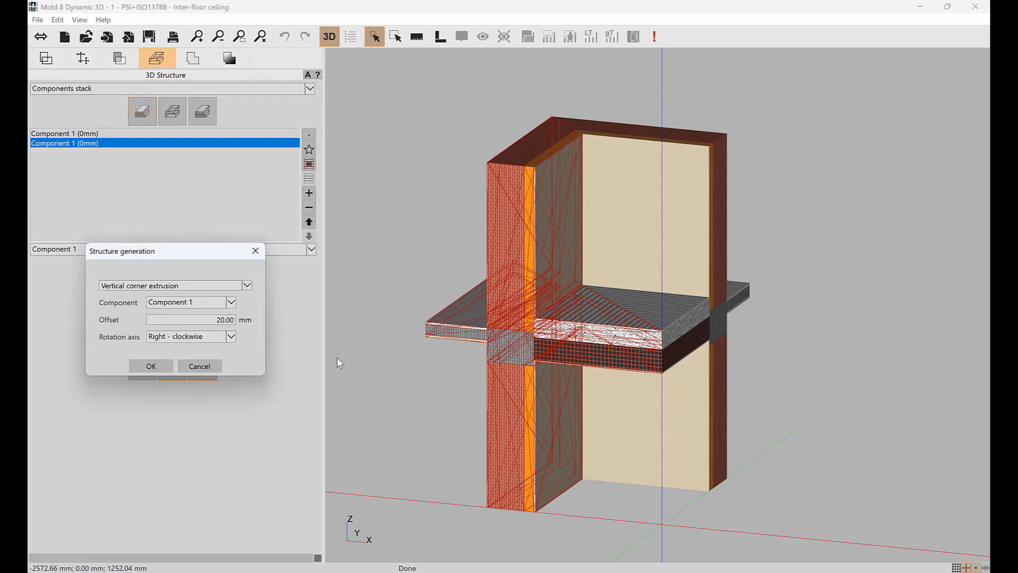
text(0)
click(151, 366)
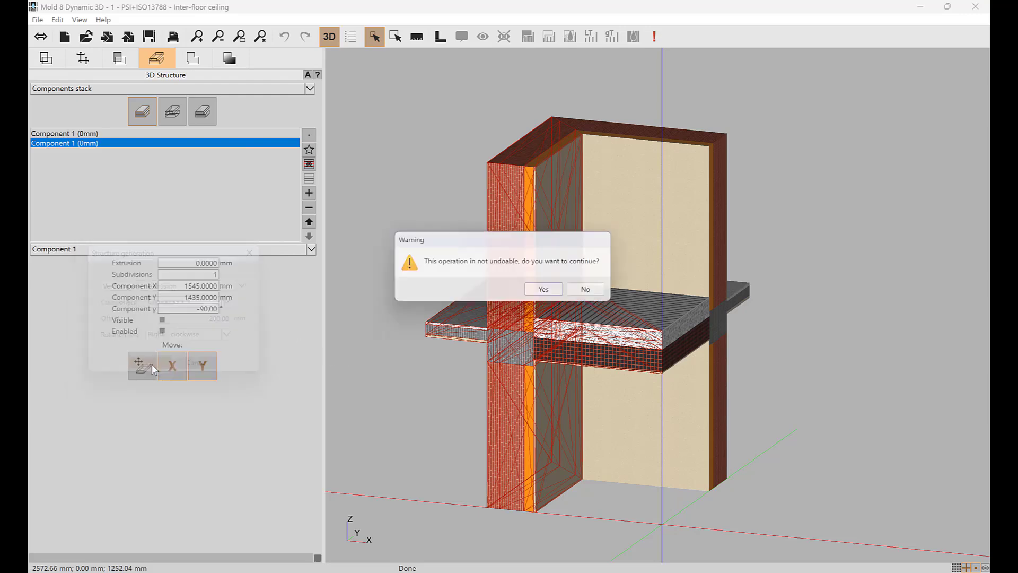
click(547, 292)
Examine the offset at the floor slab's corner up close and within the whole model
middle_drag(734, 307, 689, 305)
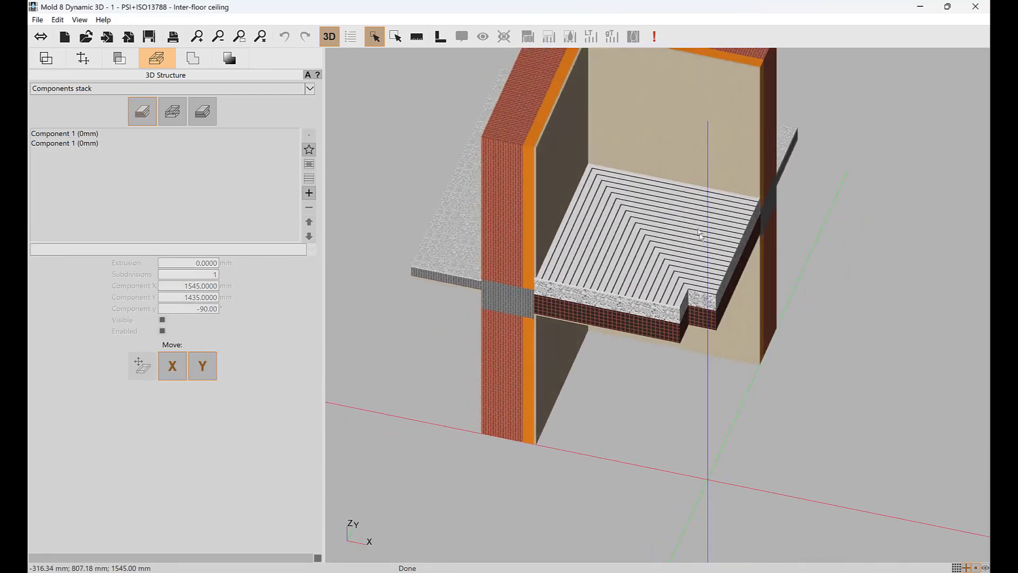
scroll(688, 304, up, 2)
scroll(688, 306, up, 3)
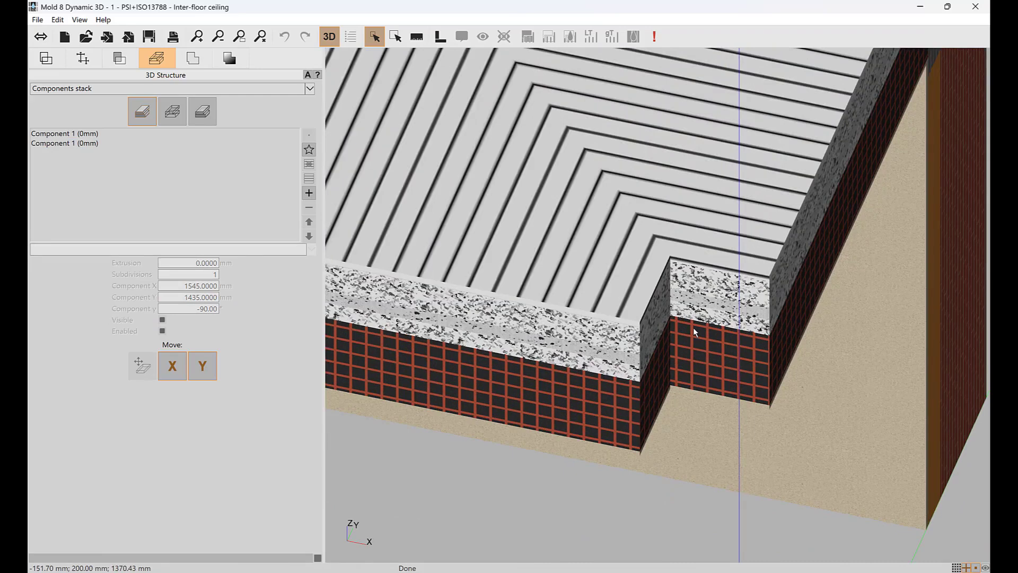
scroll(693, 327, down, 2)
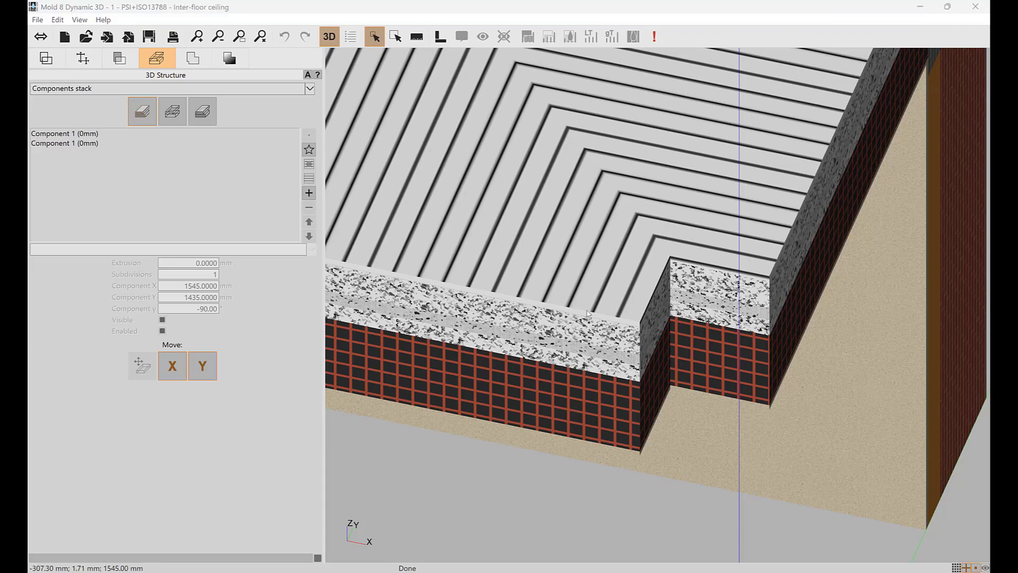
scroll(628, 258, down, 3)
scroll(629, 258, down, 3)
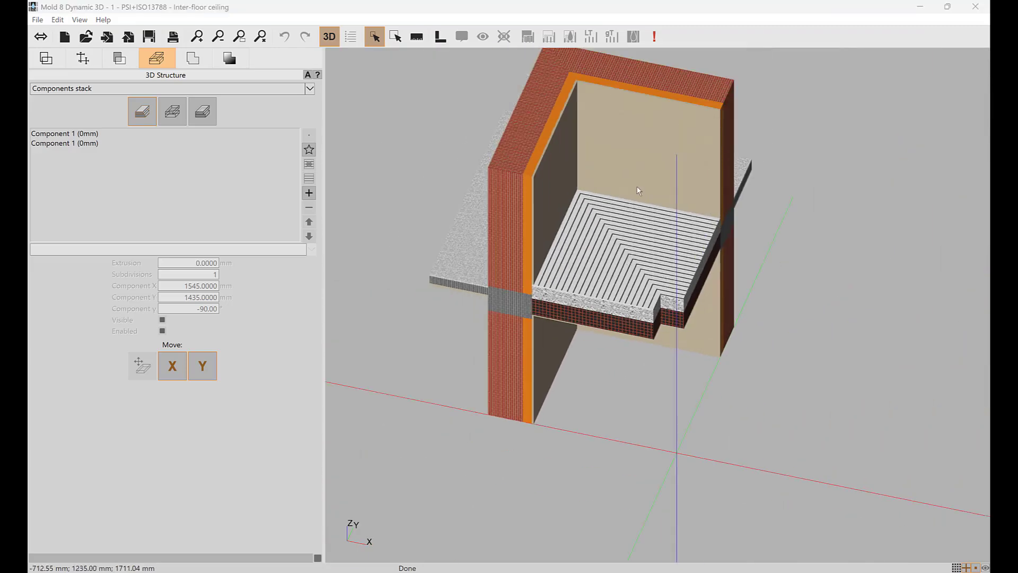
scroll(636, 188, up, 1)
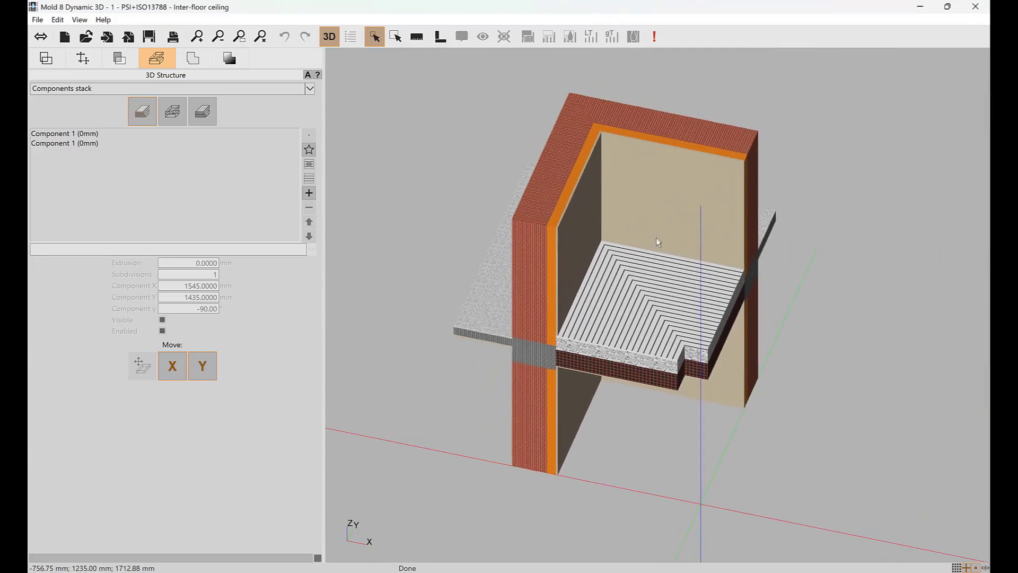
Regenerate the vertical corner extrusion from Component 1 with 0 mm offset and a left counterclockwise rotation axis, and check both stacked components
click(307, 163)
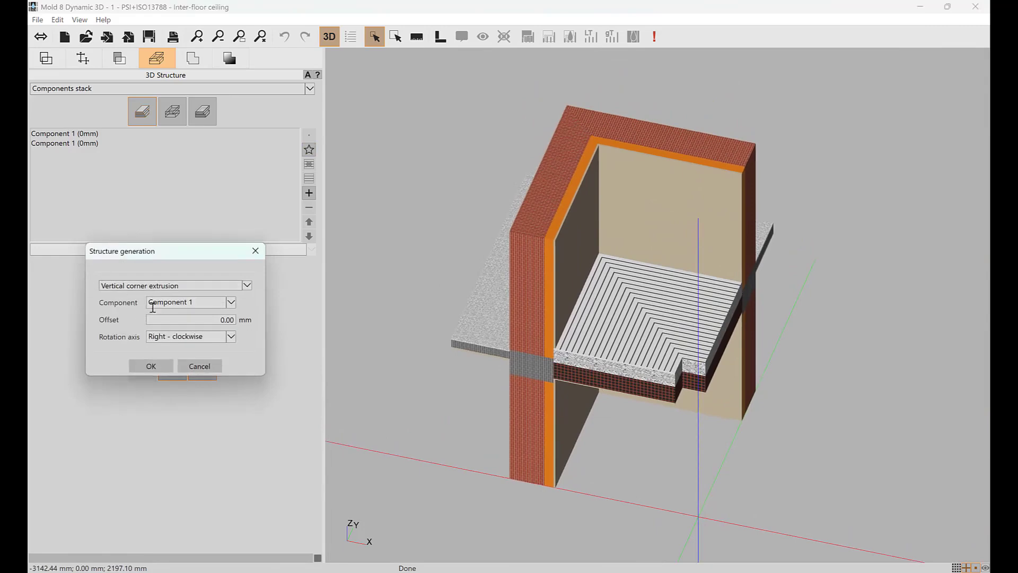
click(190, 338)
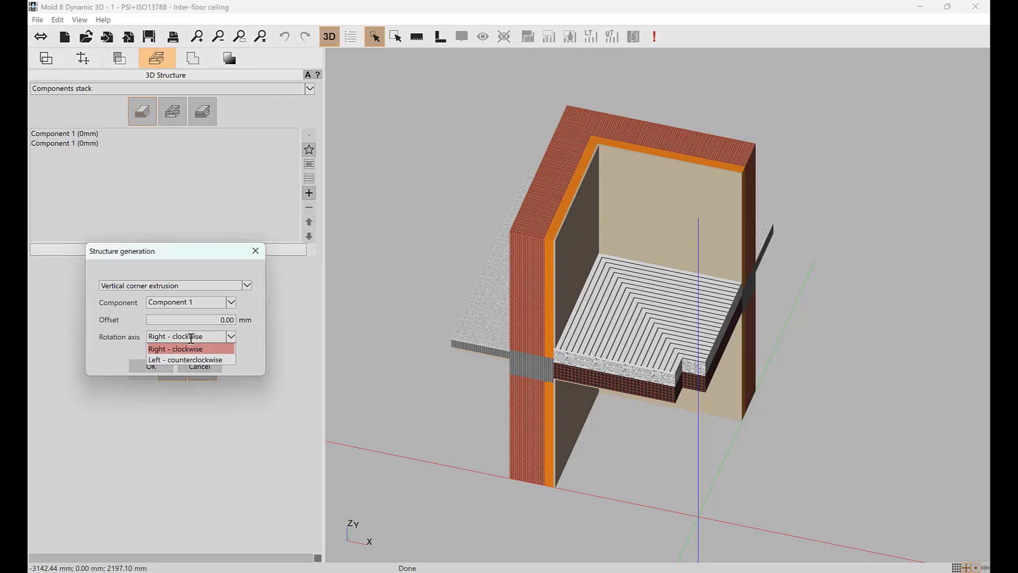
click(175, 360)
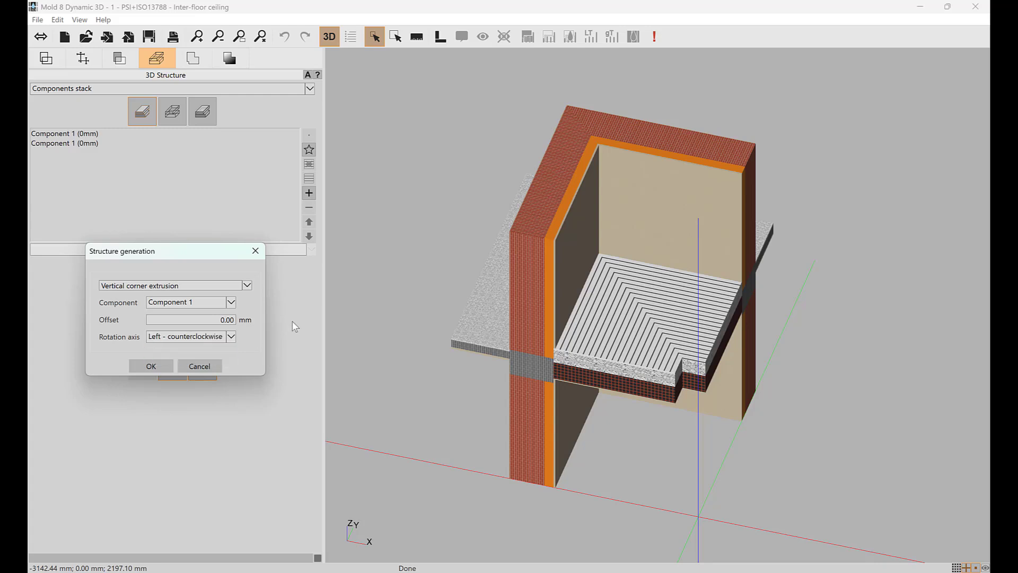
click(145, 365)
click(547, 291)
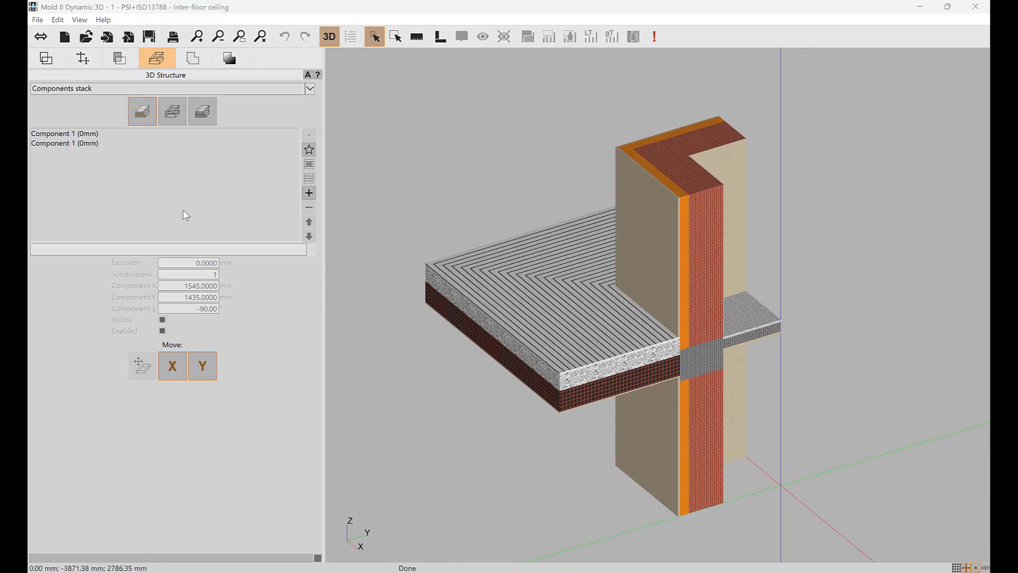
click(65, 144)
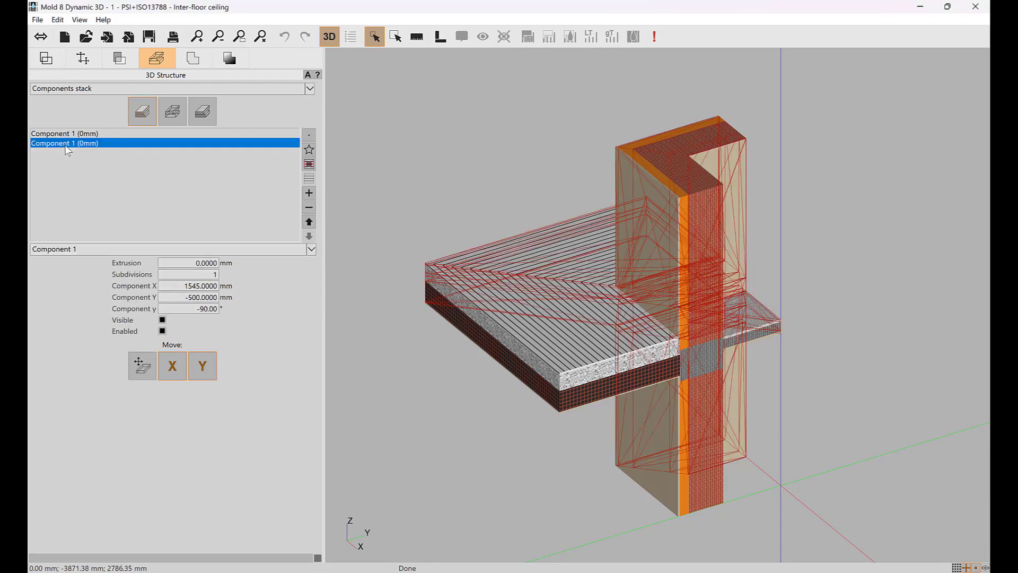
click(84, 135)
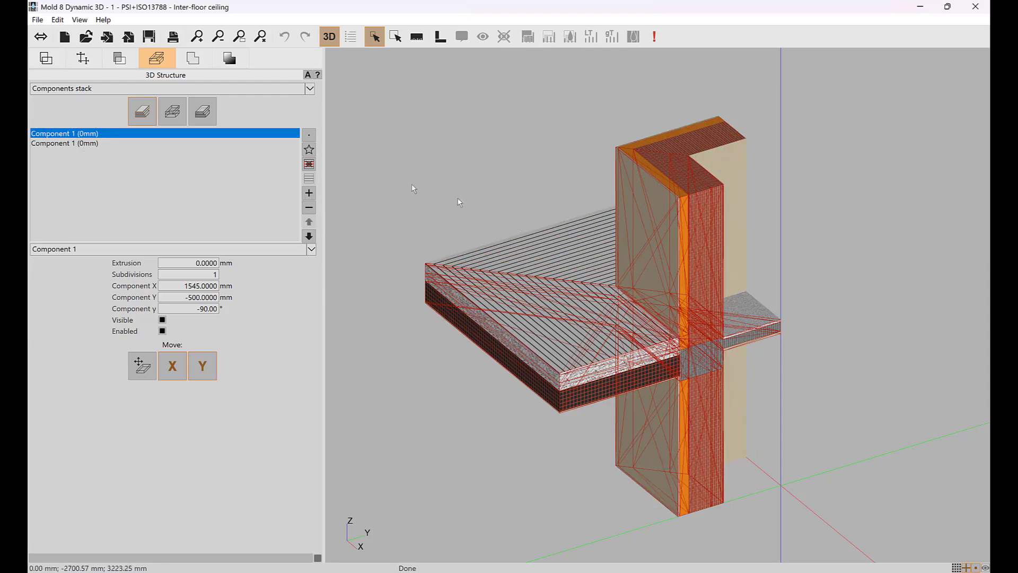
Generate a layered vertical corner extrusion from Component 1 with 0 mm offset, right clockwise rotation, axis Z+ and no components removed
click(311, 154)
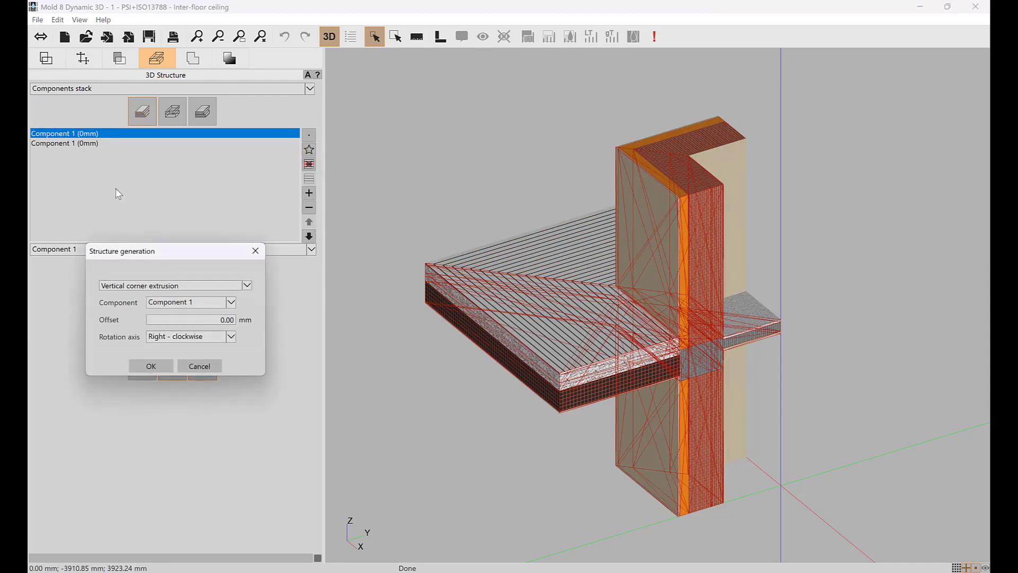
click(140, 287)
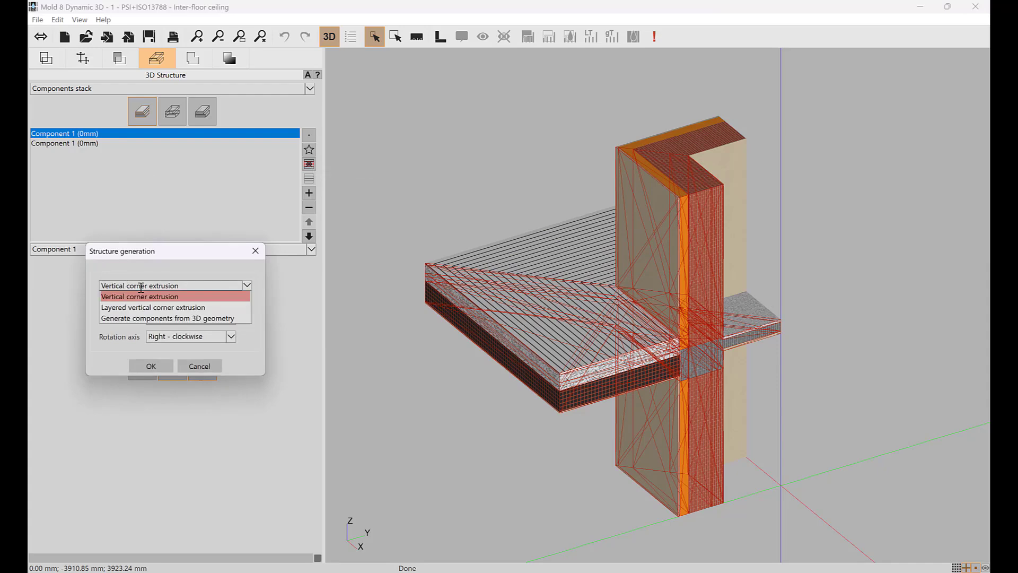
click(149, 307)
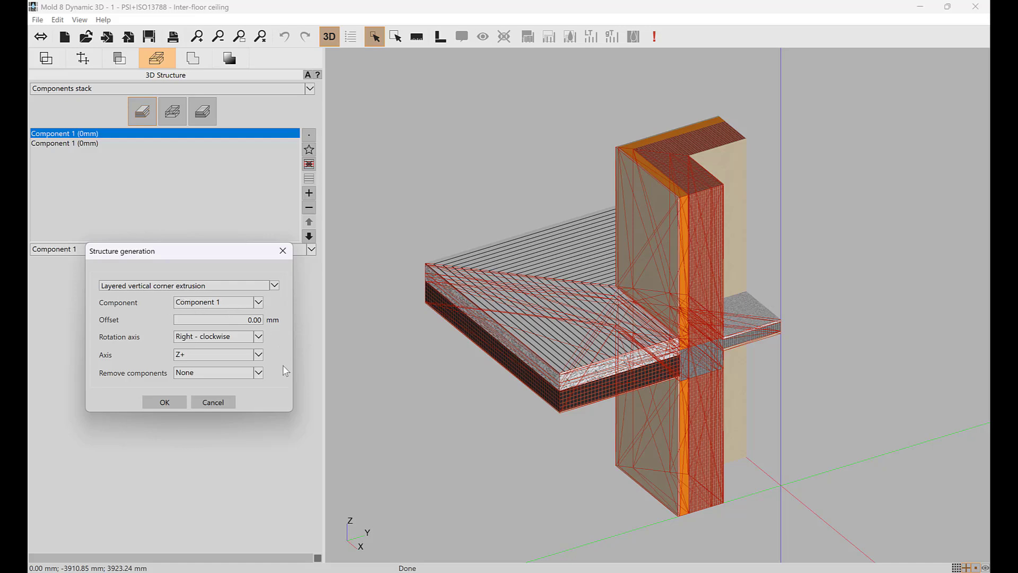
click(165, 402)
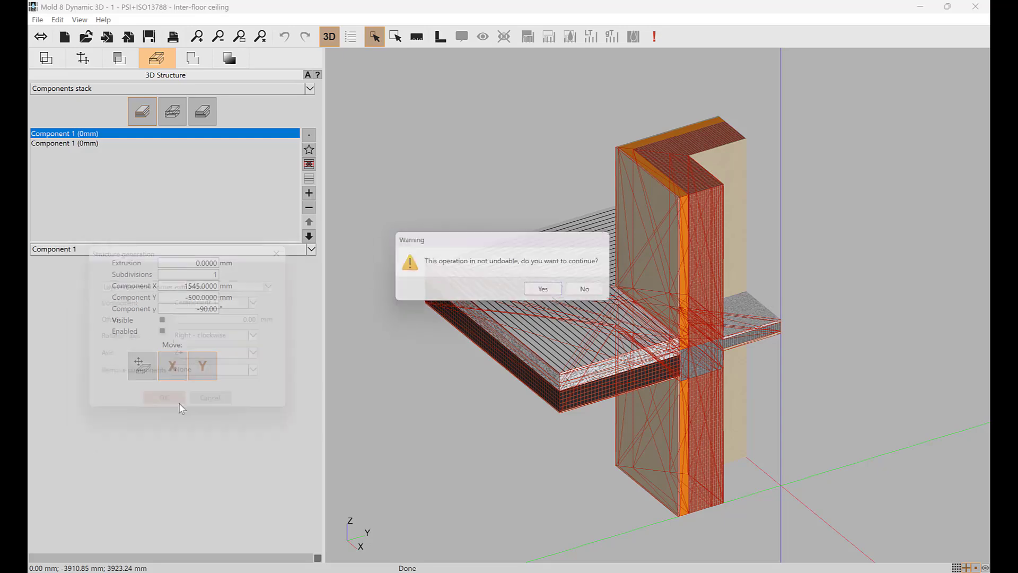
click(546, 292)
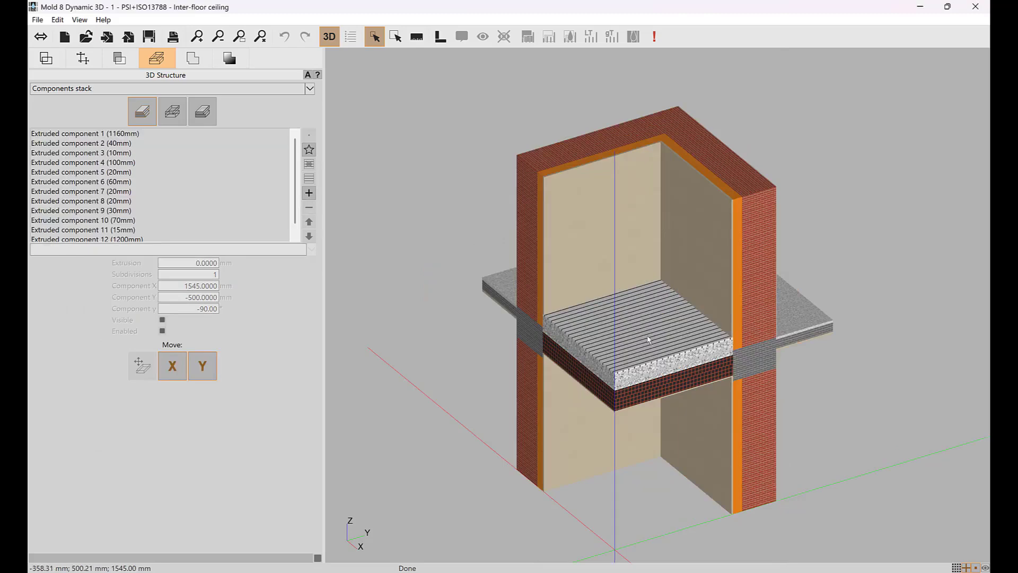
Examine the layered corner from several sides, selecting individual extruded layers at the wall and floor slab to check their settings
middle_drag(654, 335, 686, 382)
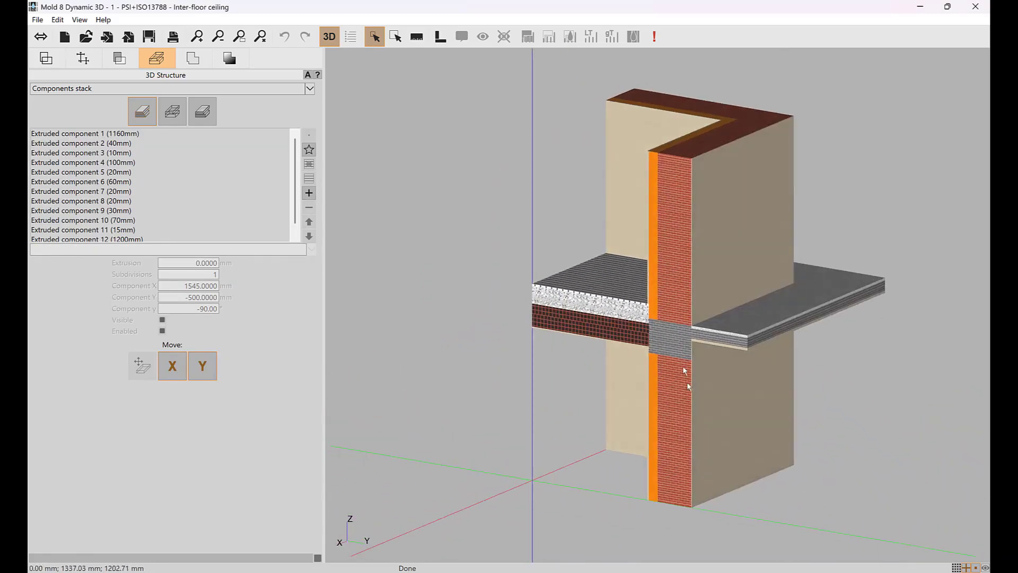
click(689, 386)
click(670, 346)
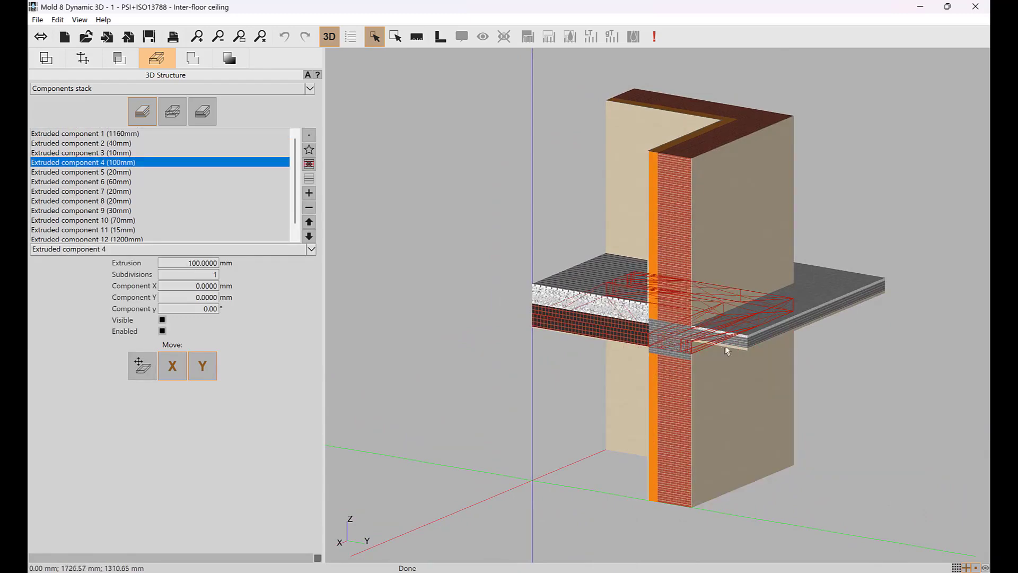
click(732, 344)
scroll(734, 347, up, 3)
click(740, 349)
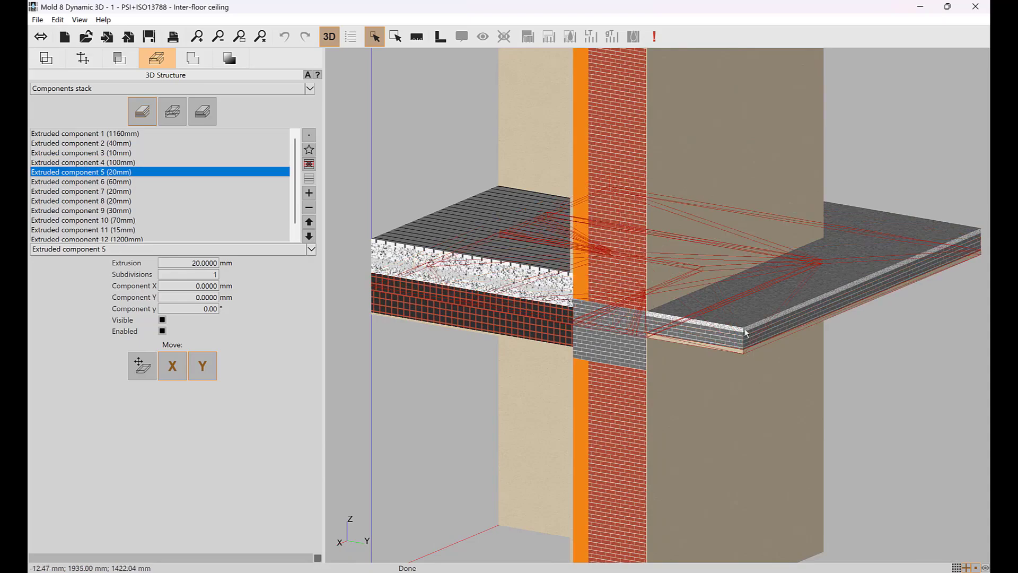
click(791, 304)
middle_drag(791, 303, 755, 338)
scroll(789, 296, down, 4)
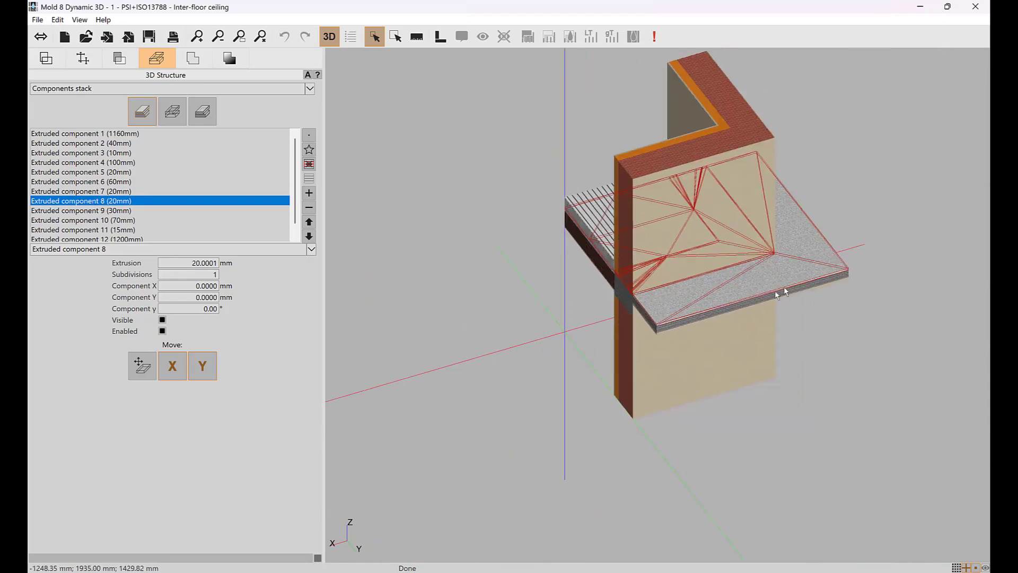
middle_drag(784, 287, 761, 299)
View the material areas of Extruded component 7 in plan, and return to the 3D structure
click(119, 58)
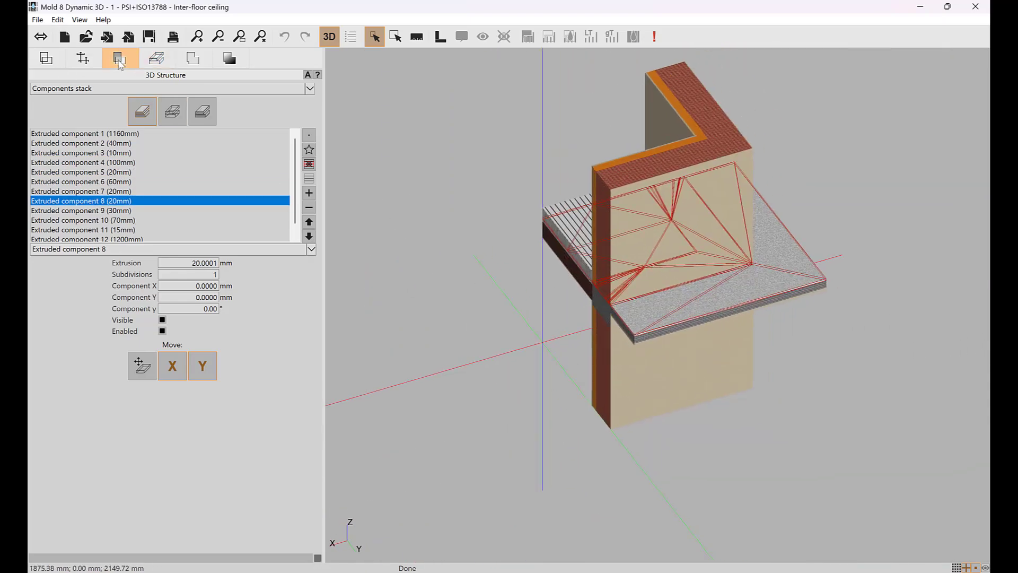
click(286, 88)
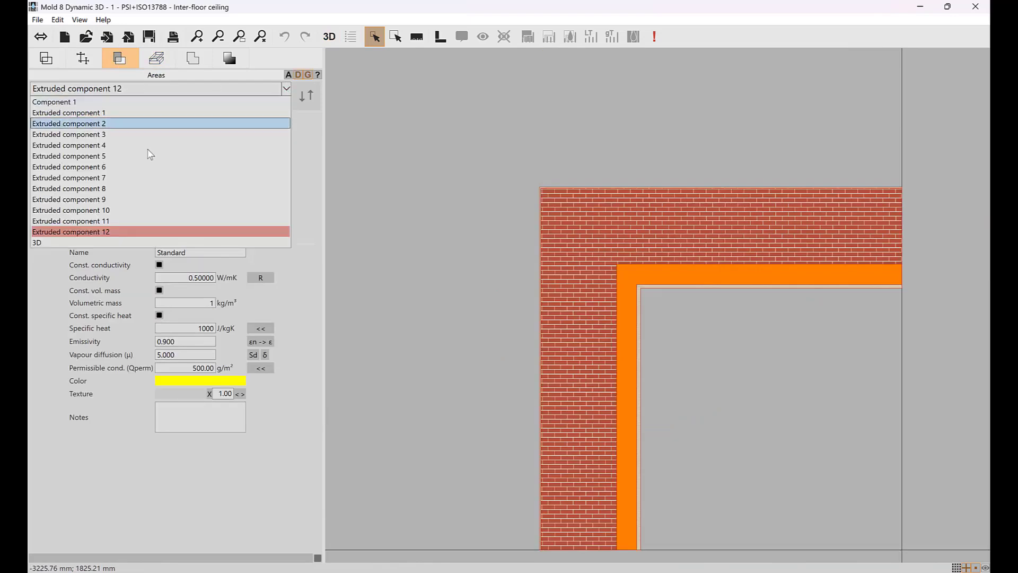
click(116, 175)
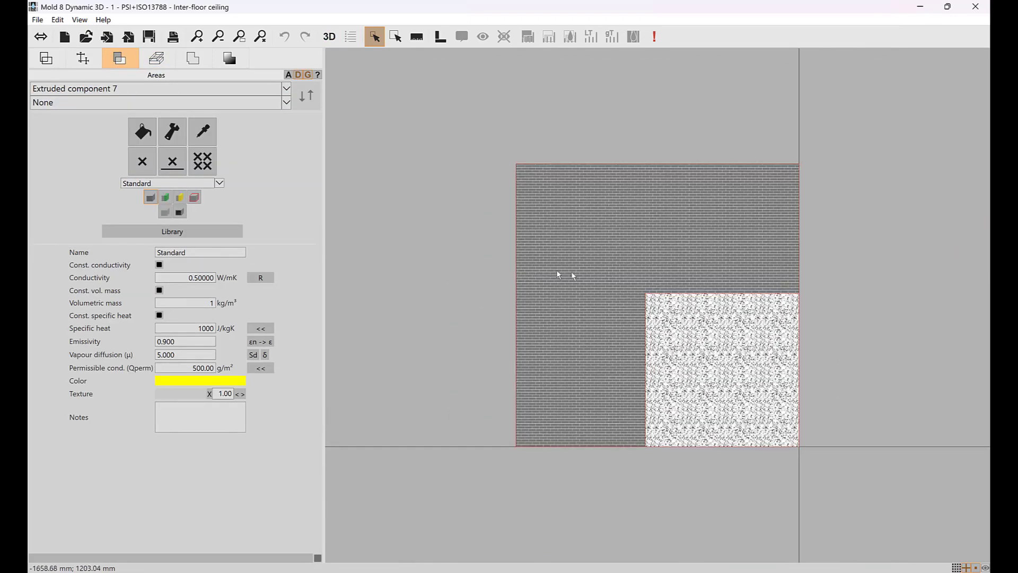
scroll(567, 245, up, 1)
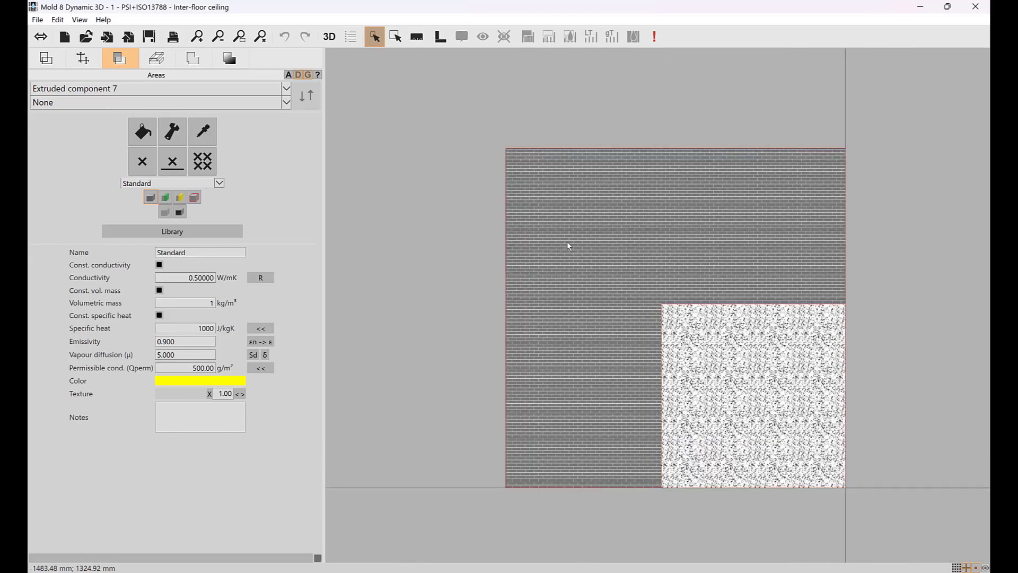
click(156, 61)
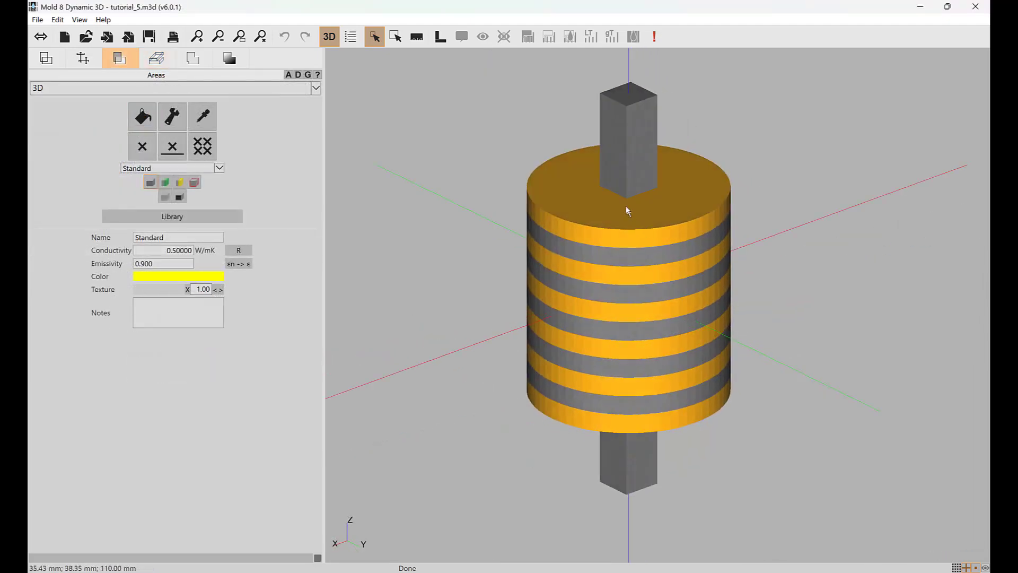
Inspect the cylinder's groups in the Outliner, viewing Group7 solid against the wireframed remaining groups, and restore all groups to non-wireframe display
double_click(625, 205)
drag(587, 160, 396, 118)
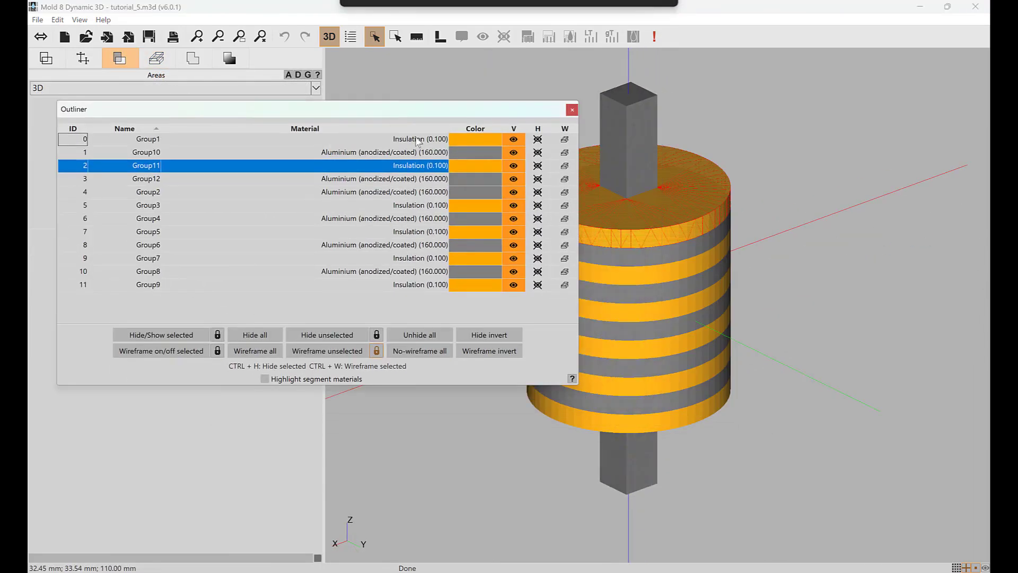
click(659, 320)
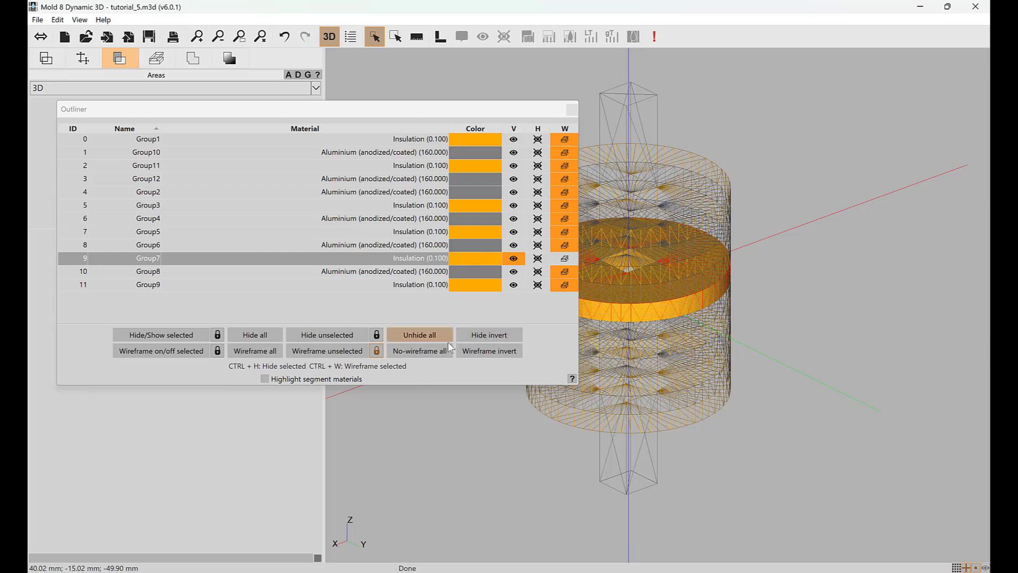
click(419, 350)
click(572, 110)
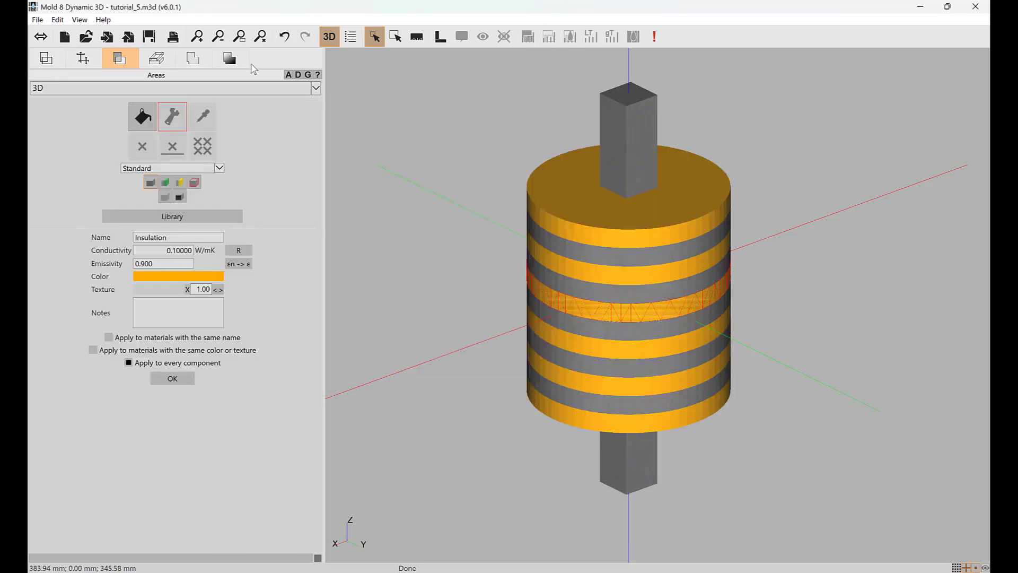
Switch the 3D structure of the tutorial_5 model from 3D geometry to a components stack
click(164, 62)
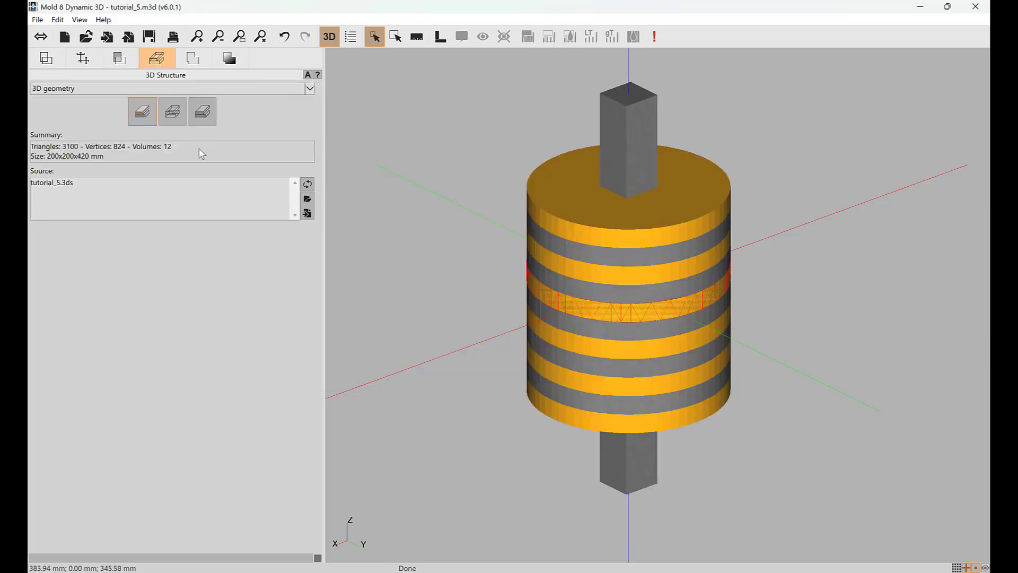
click(194, 88)
click(170, 96)
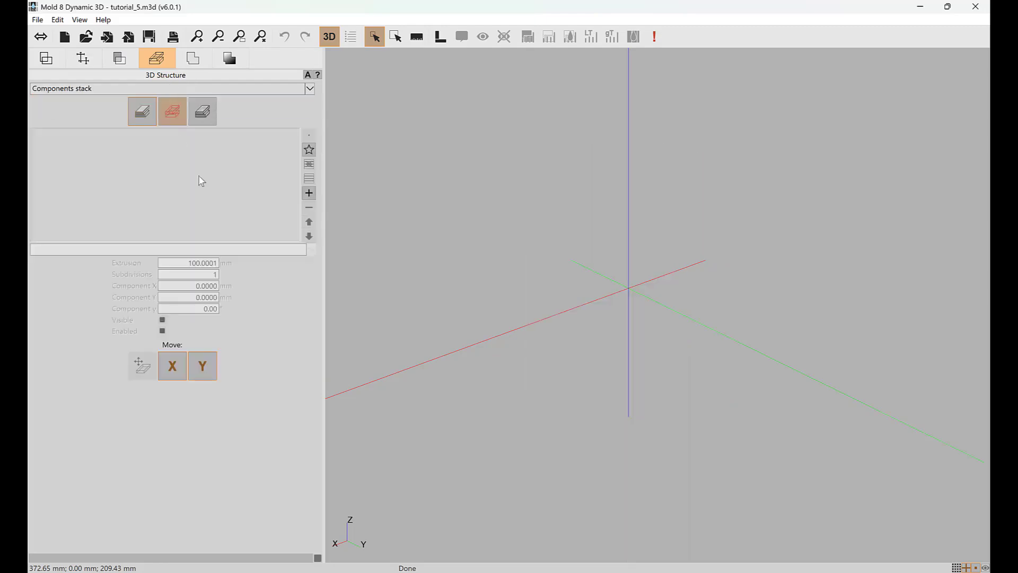
Generate components from the 3D geometry along axis Z+ with no components removed
click(308, 151)
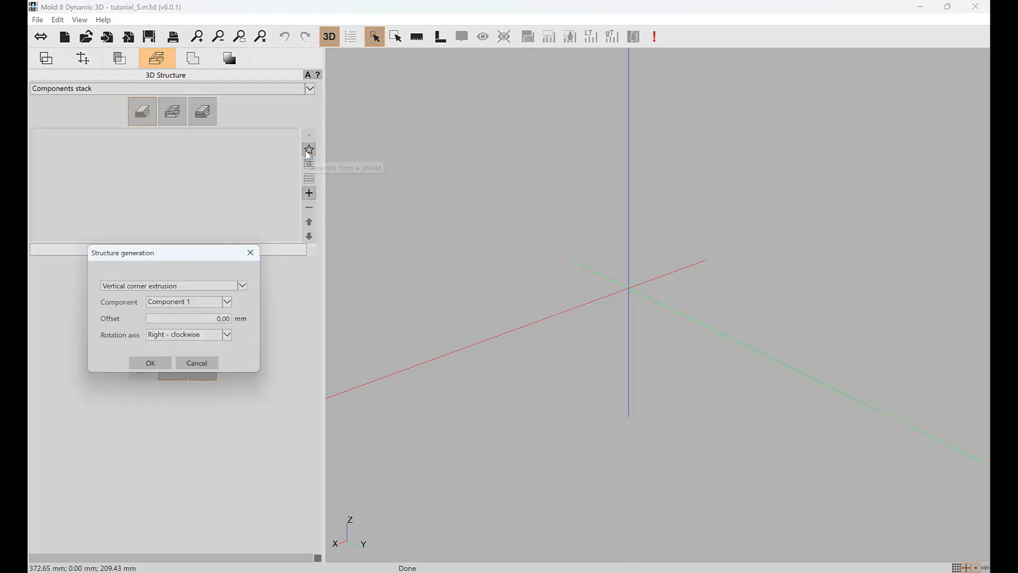
click(143, 285)
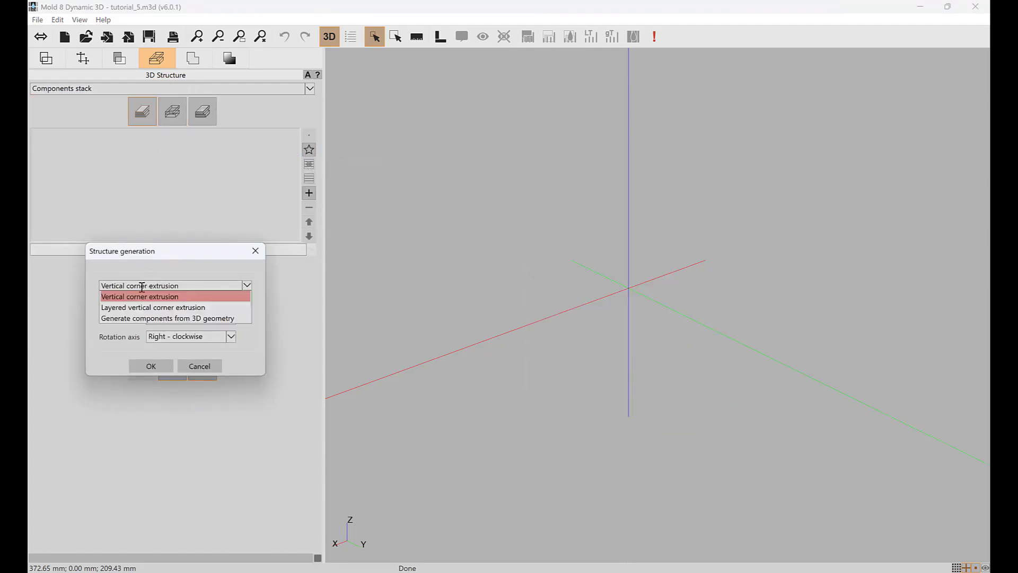
click(135, 321)
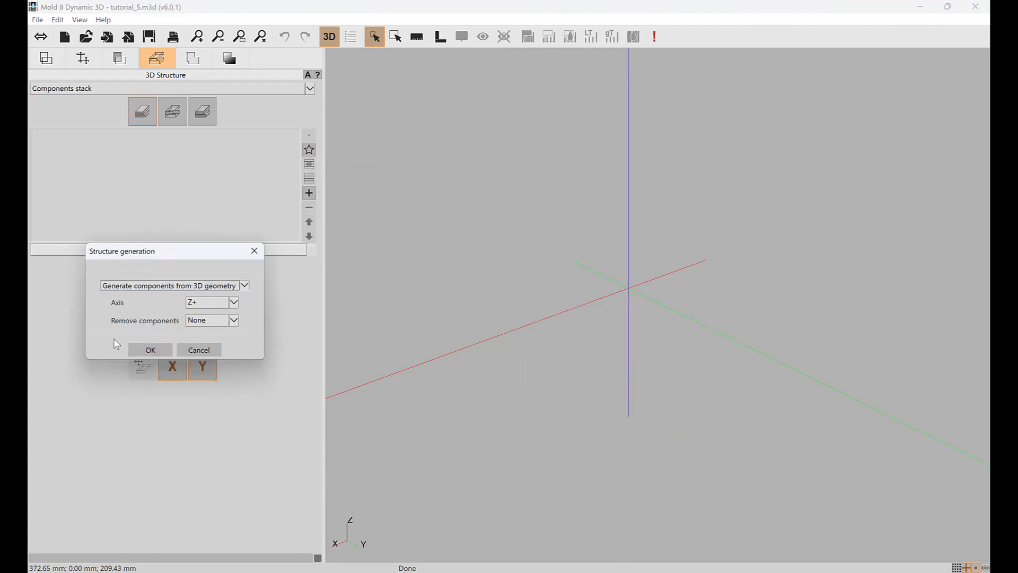
click(233, 303)
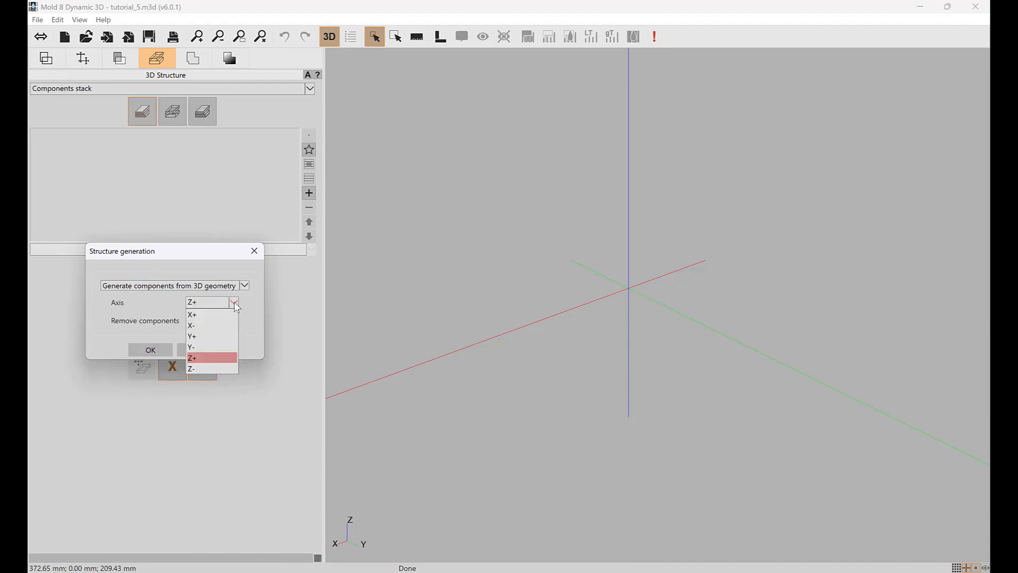
click(256, 306)
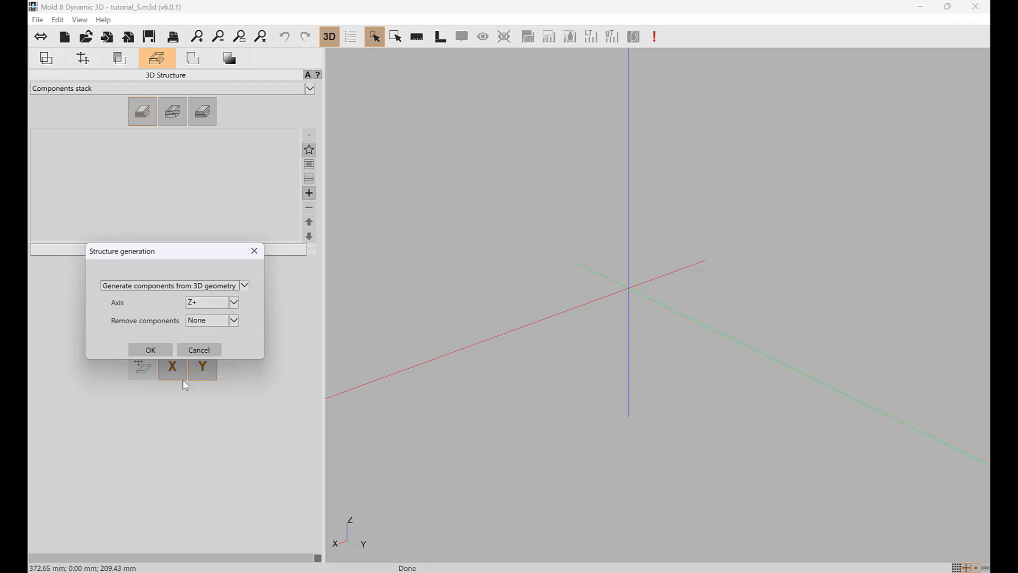
click(151, 350)
click(549, 292)
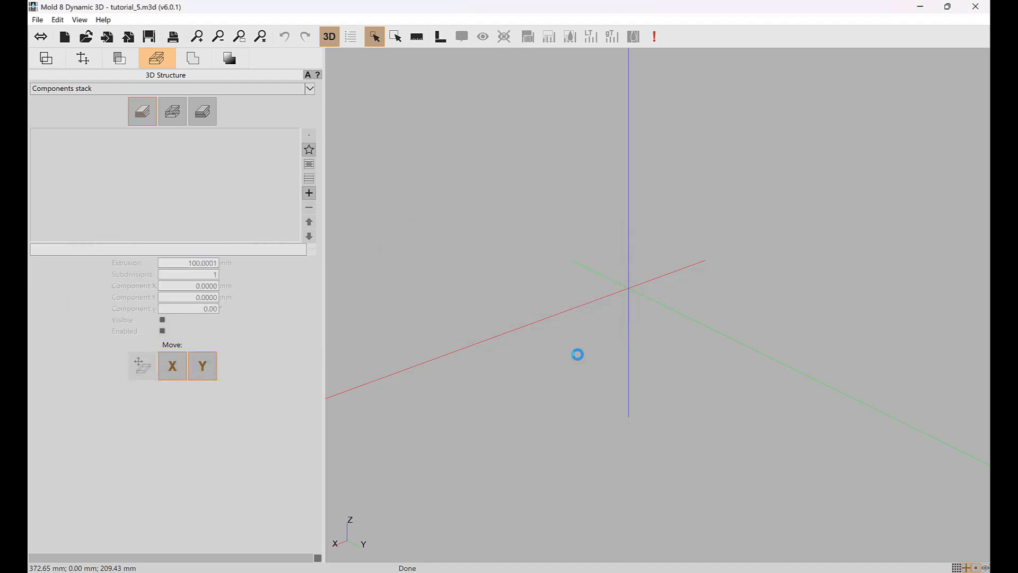
Examine the generated cylinder stack, selecting individual extruded discs in its lower half to check their settings
drag(662, 279, 663, 390)
middle_drag(661, 385, 662, 367)
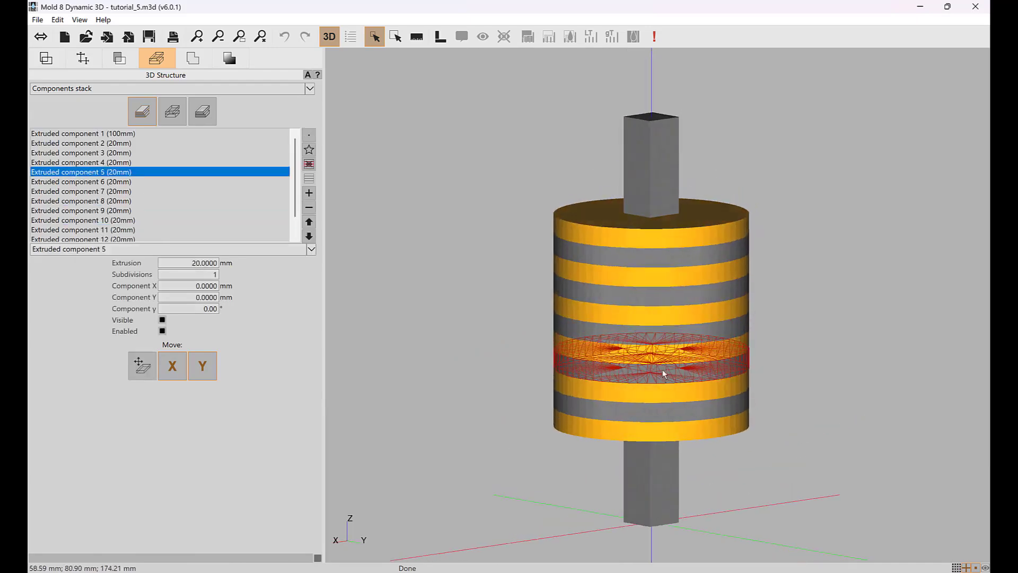
click(664, 396)
Set the 2D heat flow direction from left to right, and view the material areas of Extruded component 4 and Extruded component 8
click(36, 59)
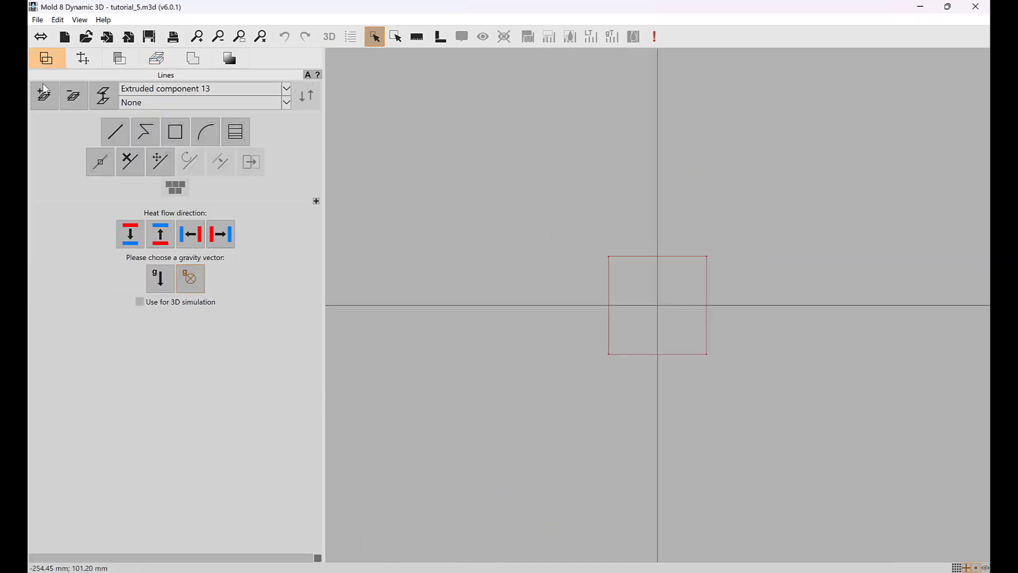
click(221, 234)
click(120, 59)
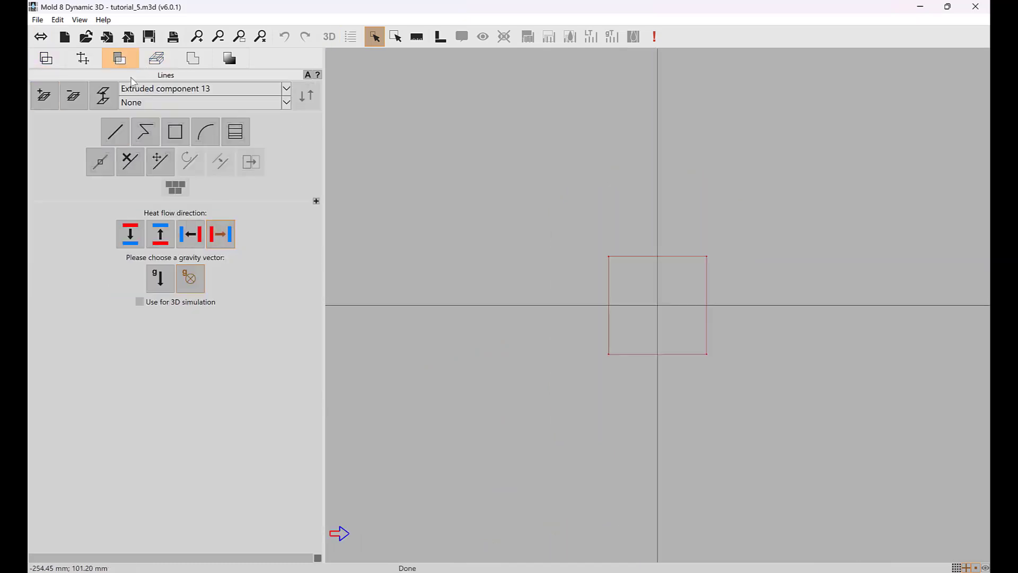
click(286, 89)
click(111, 145)
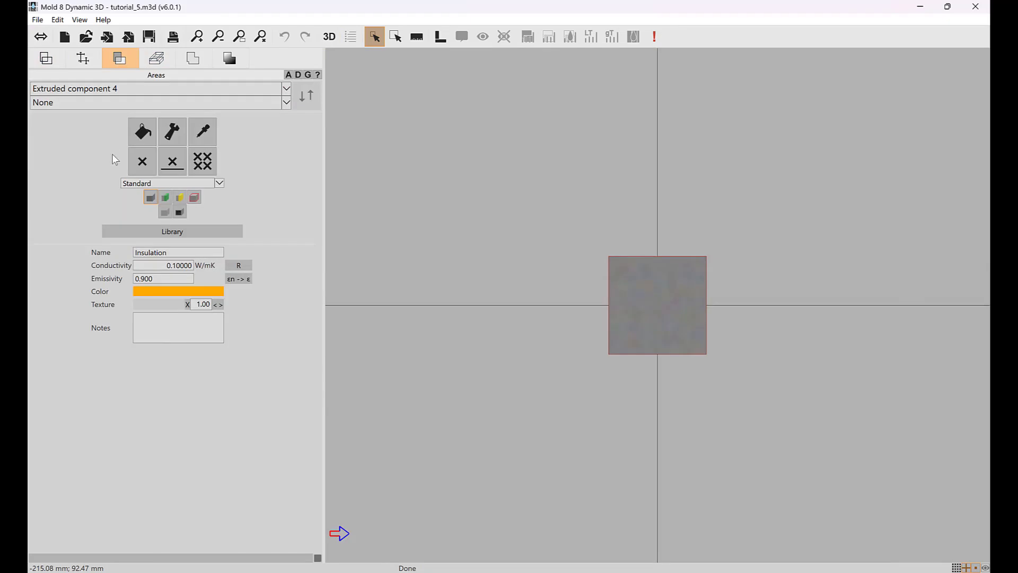
click(286, 88)
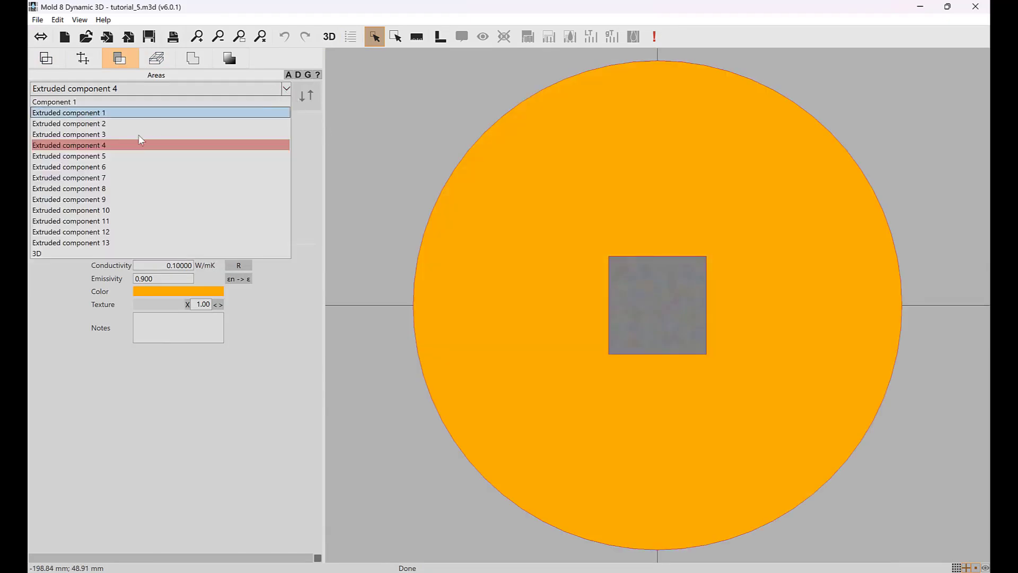
click(106, 189)
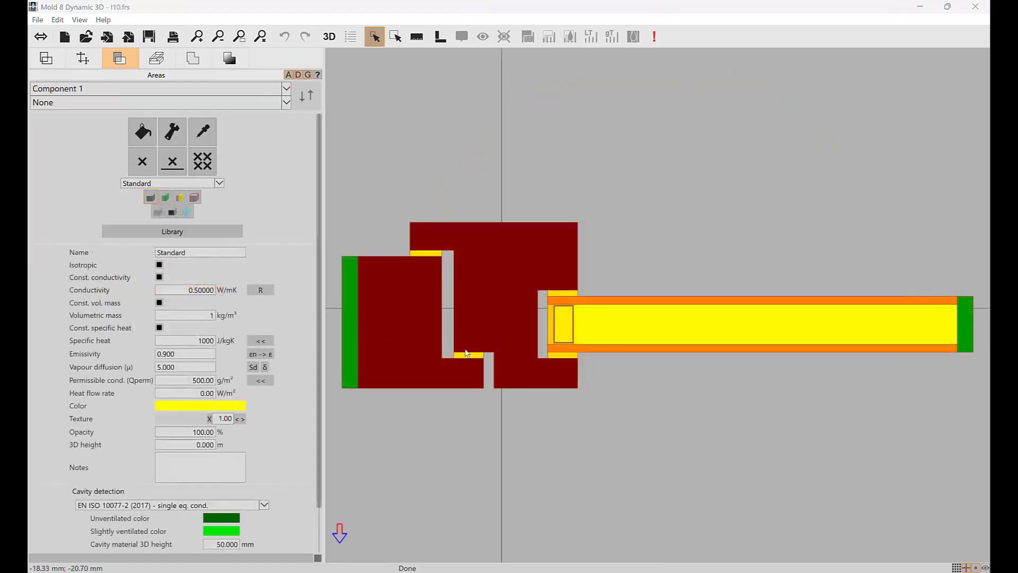
Generate a vertical corner extrusion from the frame section in Component 1 with 0 mm offset and right clockwise rotation axis, and examine the corner
click(164, 58)
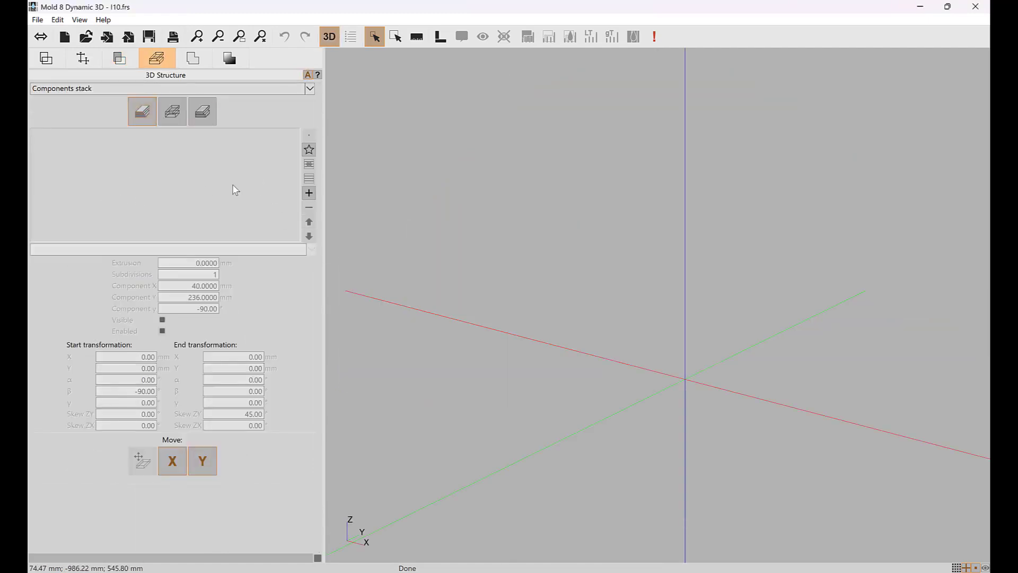
click(308, 151)
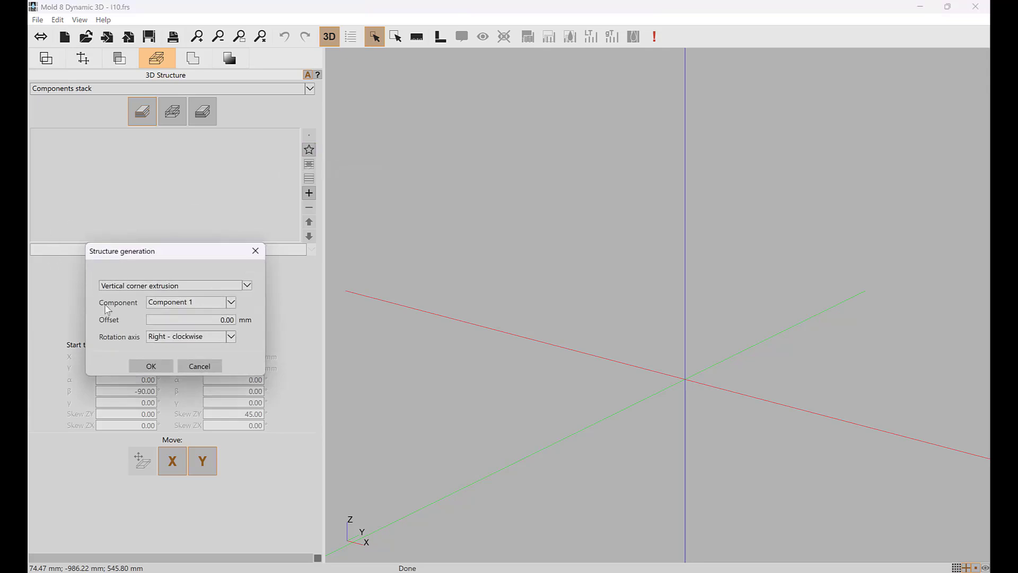
click(145, 365)
click(548, 292)
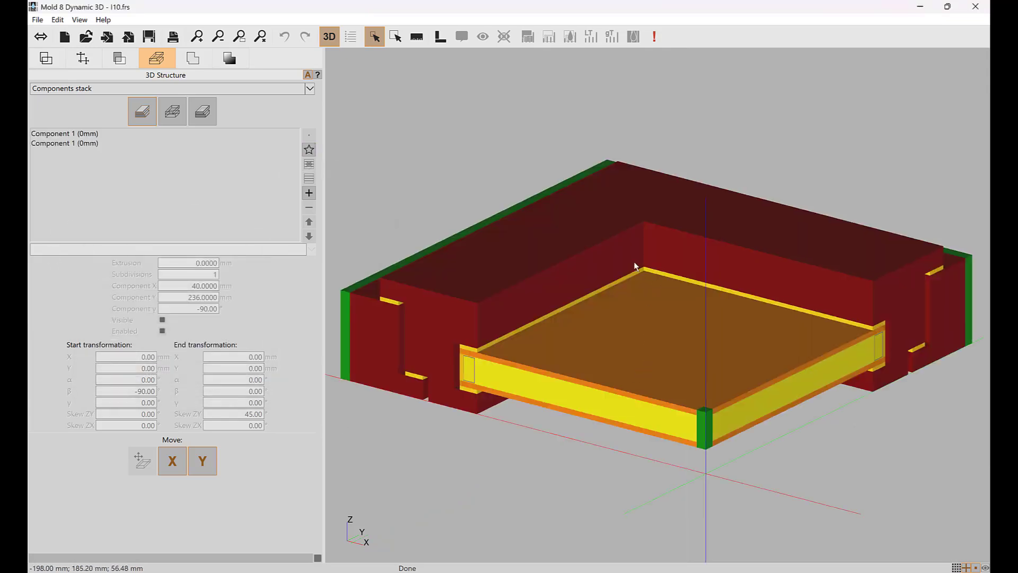
middle_drag(636, 269, 752, 341)
scroll(652, 308, down, 3)
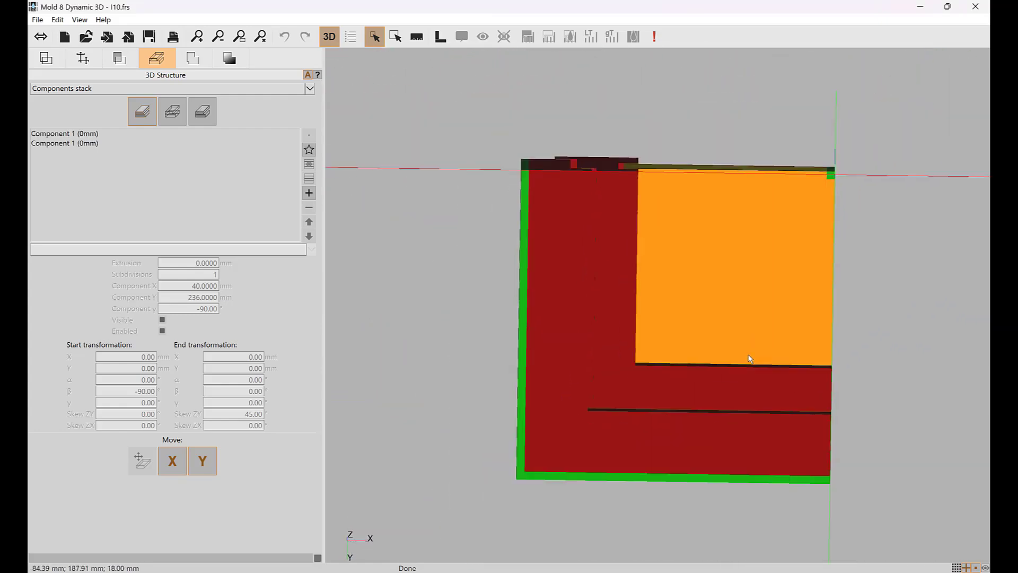